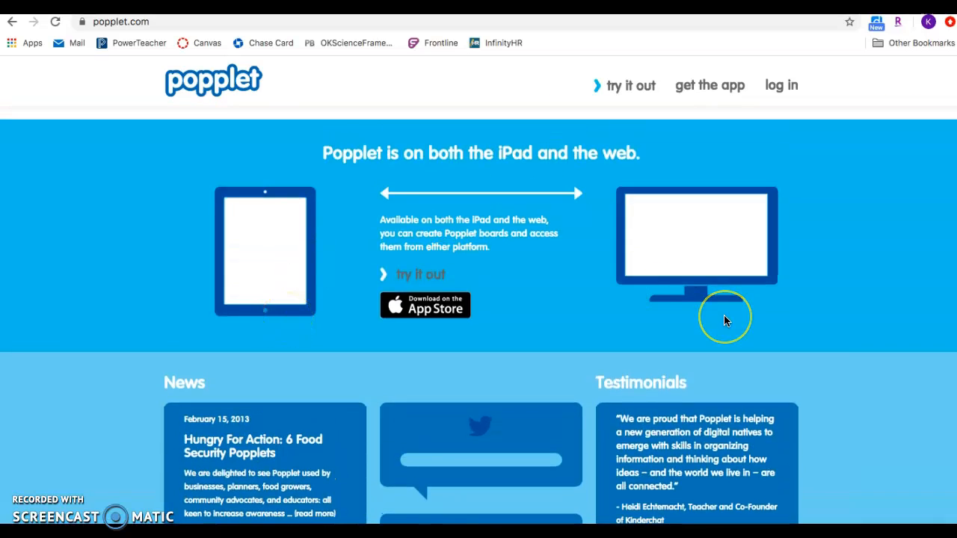
- Browse the public popplets and the example popplets, and return to your own popplets
scroll(723, 317, up, 8)
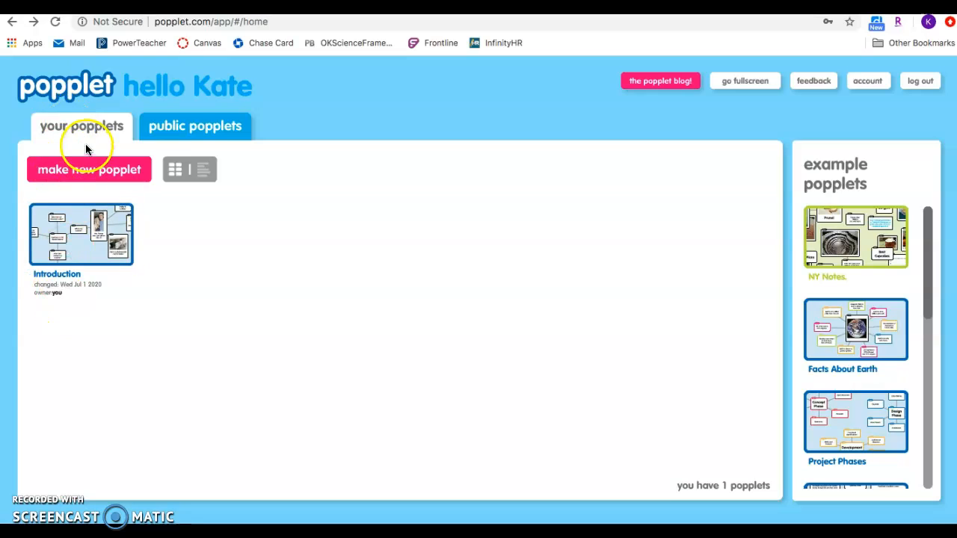
click(179, 127)
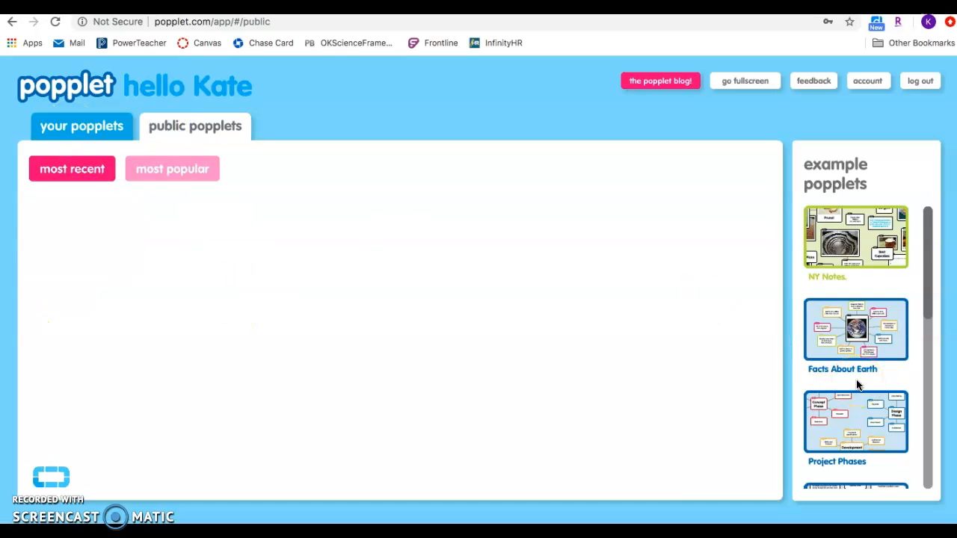
click(886, 257)
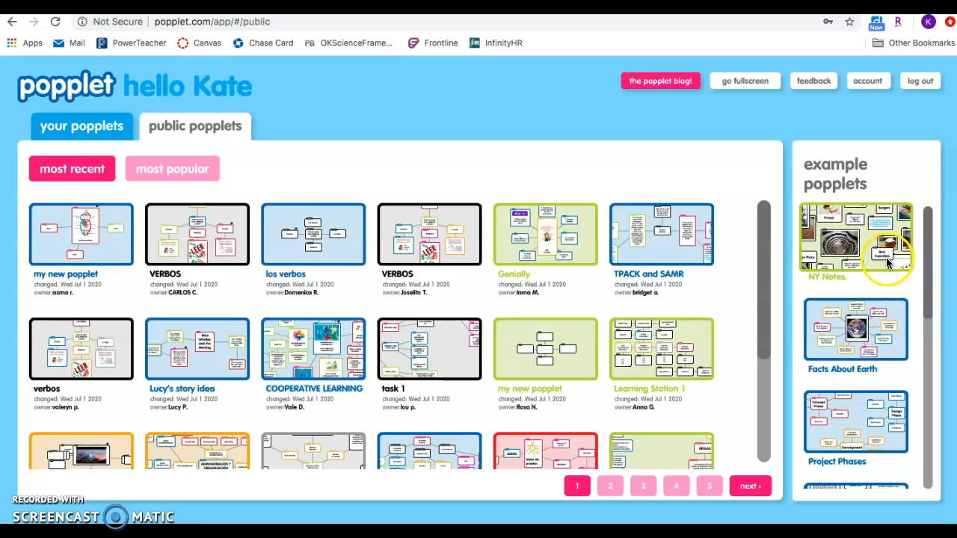
scroll(600, 375, down, 1)
scroll(600, 375, up, 1)
click(64, 121)
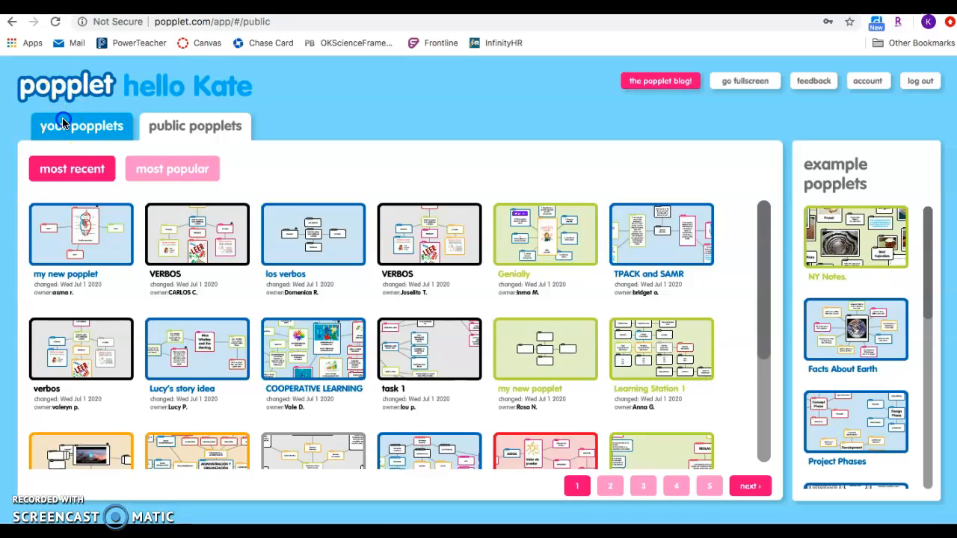
- Create a new popplet named "trial" with the pink color
click(128, 216)
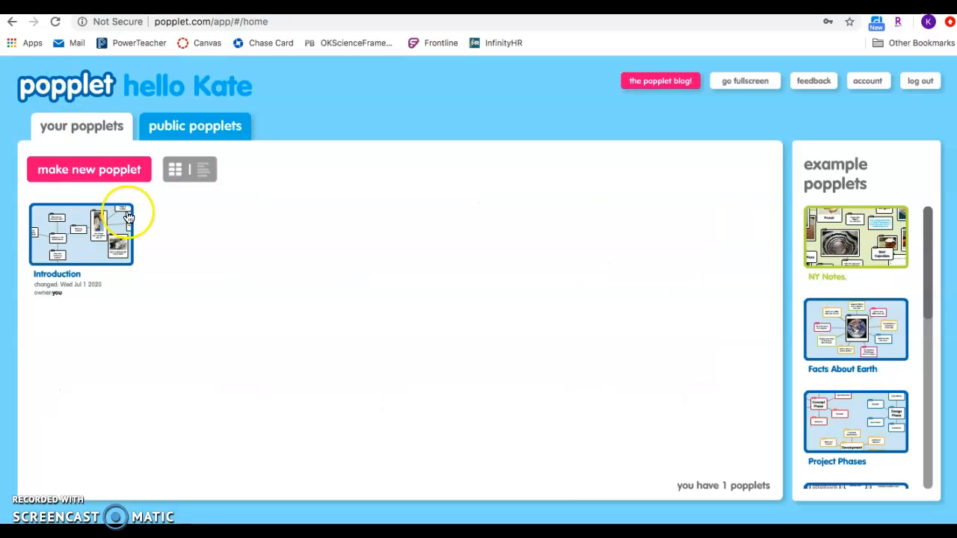
click(110, 174)
click(377, 267)
text(trial)
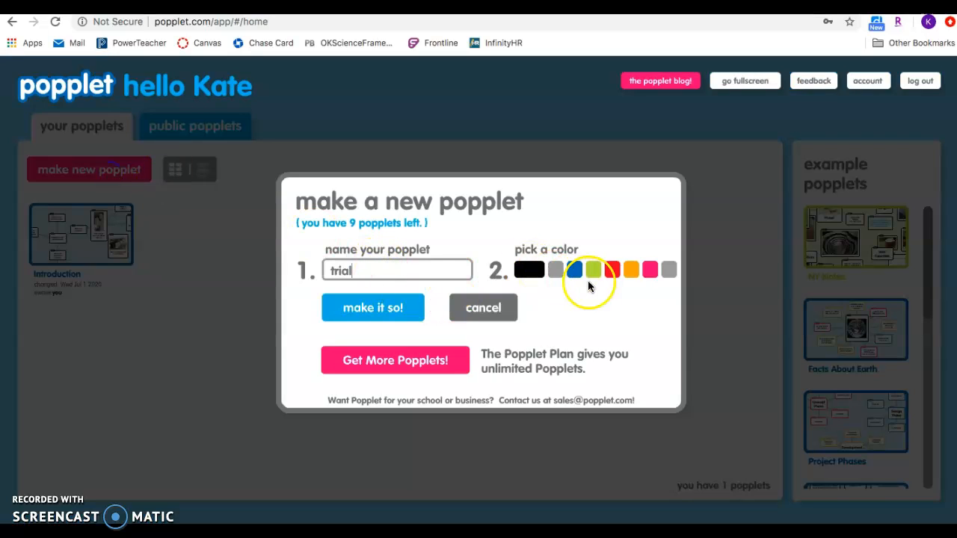
click(648, 271)
click(386, 309)
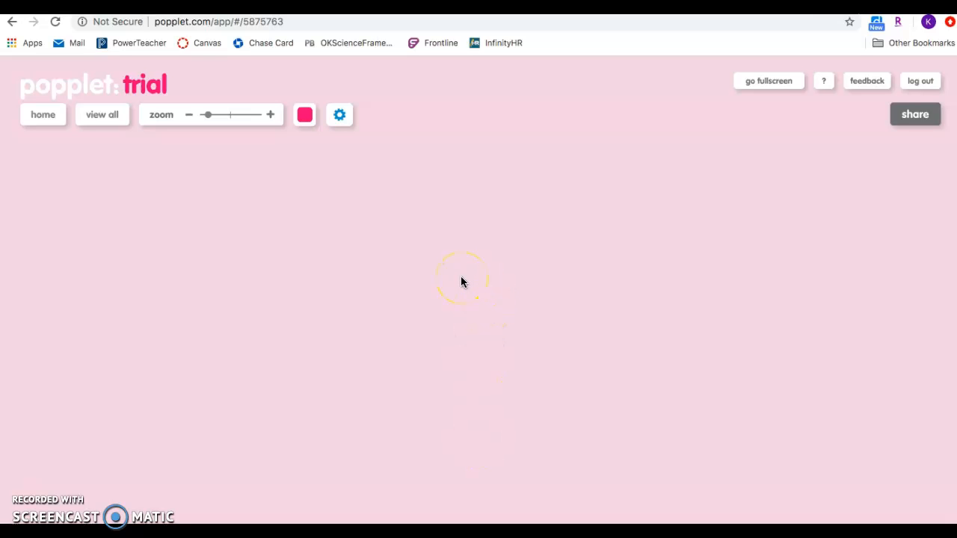
- Add a popple near the middle of the board and enter the text "Title" in it
double_click(426, 278)
drag(471, 308, 471, 288)
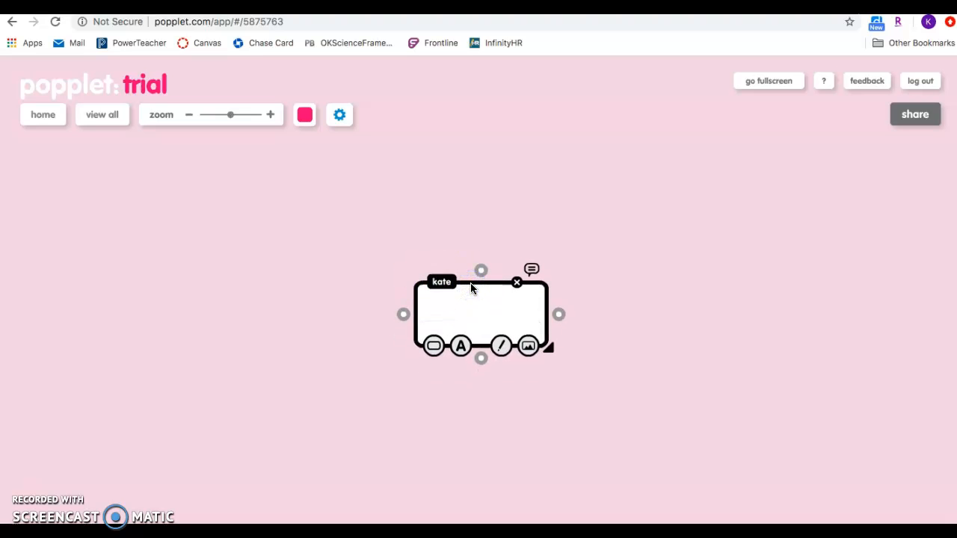
click(471, 307)
click(471, 318)
text(Title)
drag(553, 348, 498, 240)
- Try a grey border on the Title popple and set the border back to black
click(433, 344)
click(446, 383)
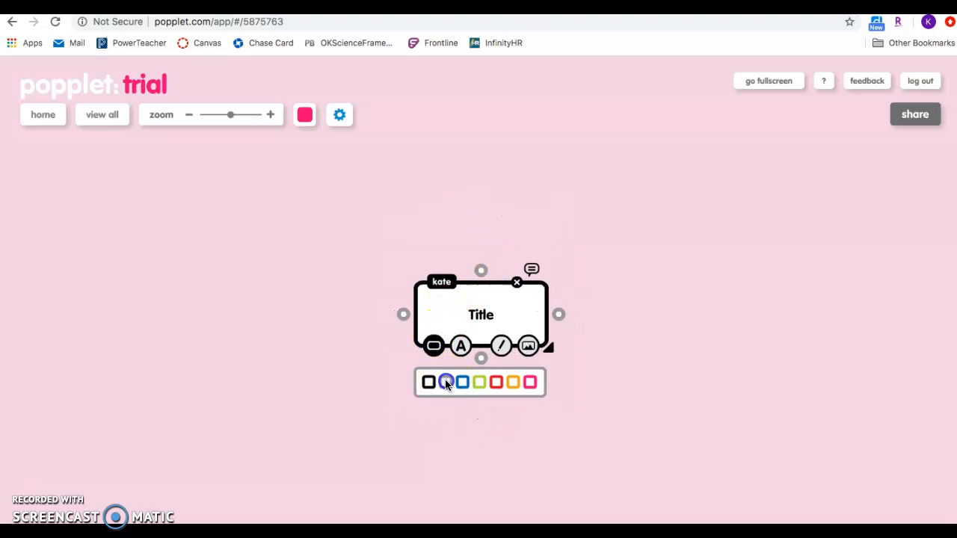
click(432, 347)
click(433, 352)
click(429, 381)
- Set the Title popple's text to the largest size
click(460, 346)
click(451, 383)
click(466, 382)
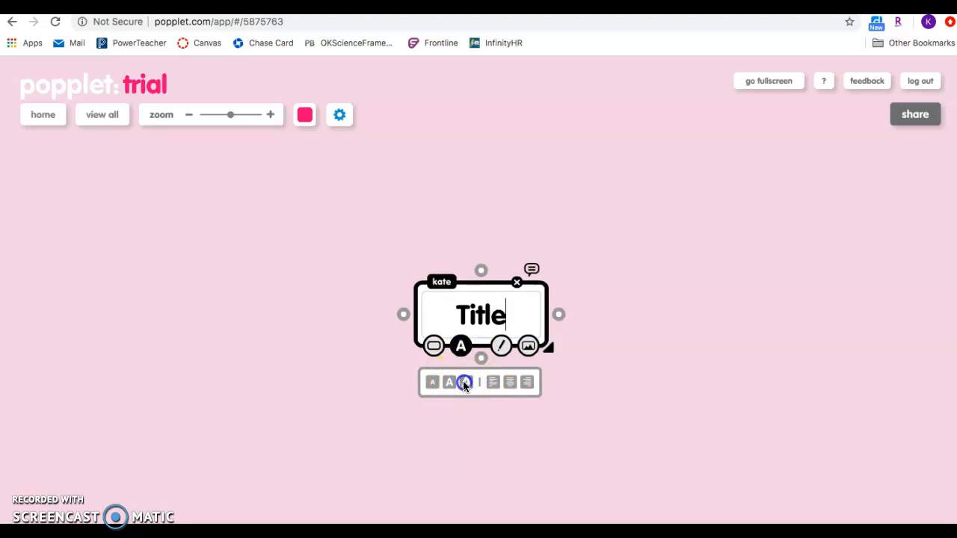
- Draw a freehand pink scribble above the text in the Title popple and deselect the popple
click(502, 347)
click(531, 420)
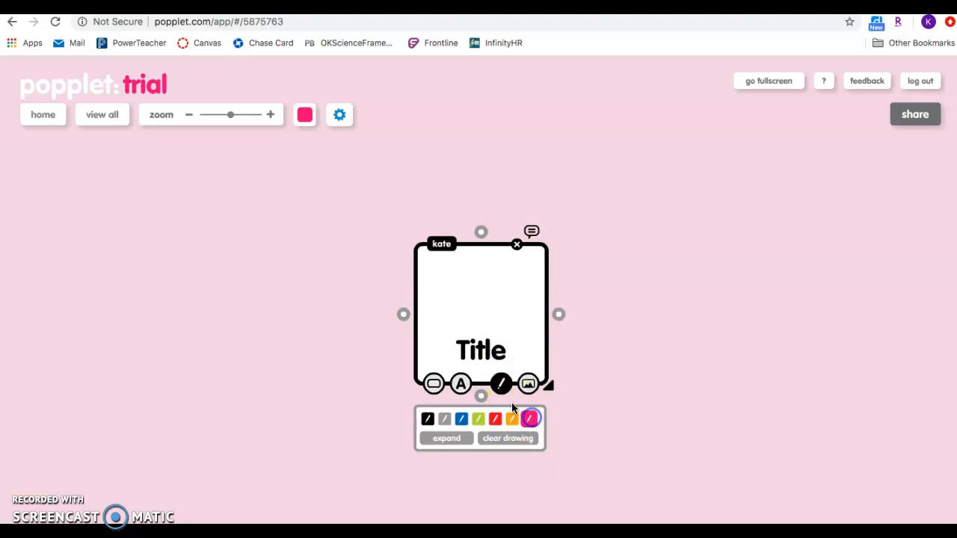
mouse_move(442, 291)
mouse_down()
mouse_move(510, 299)
mouse_move(452, 303)
mouse_up()
click(529, 388)
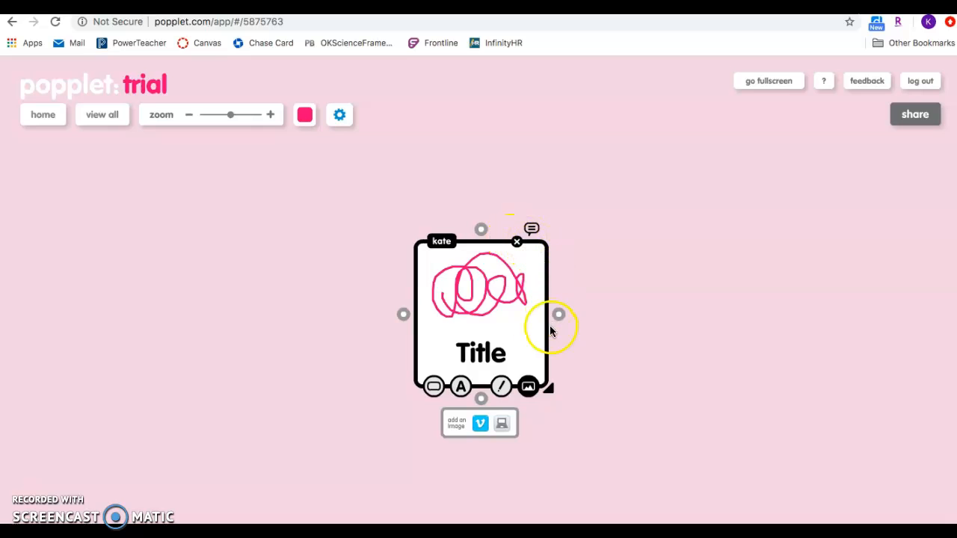
click(624, 369)
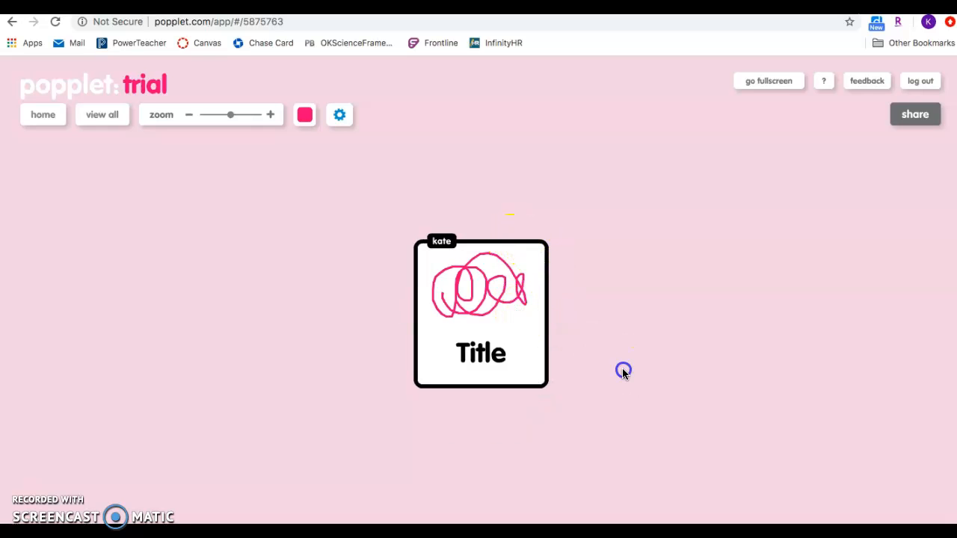
- Branch two empty popples off the Title popple, one above and one beside it, and a third off the upper one
click(488, 284)
drag(481, 228, 584, 148)
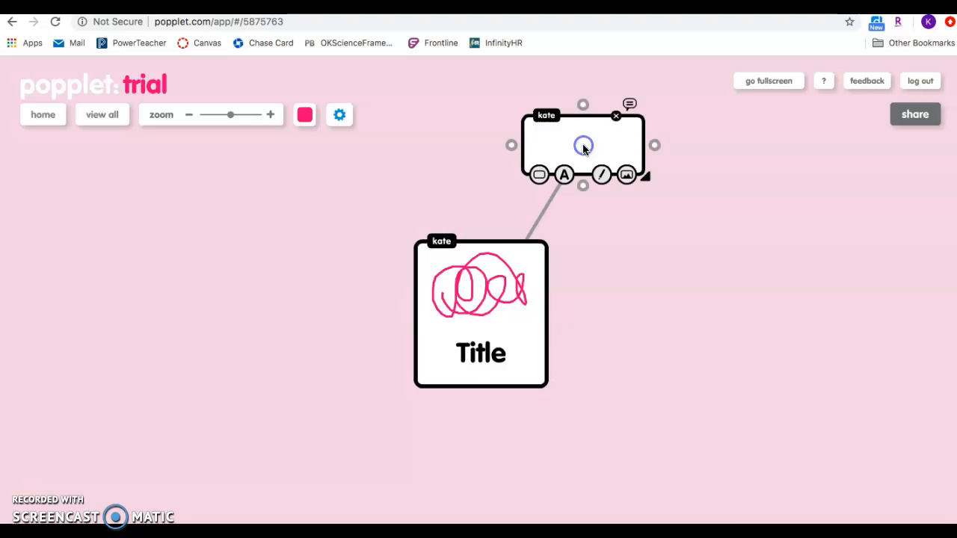
click(538, 309)
drag(559, 314, 777, 319)
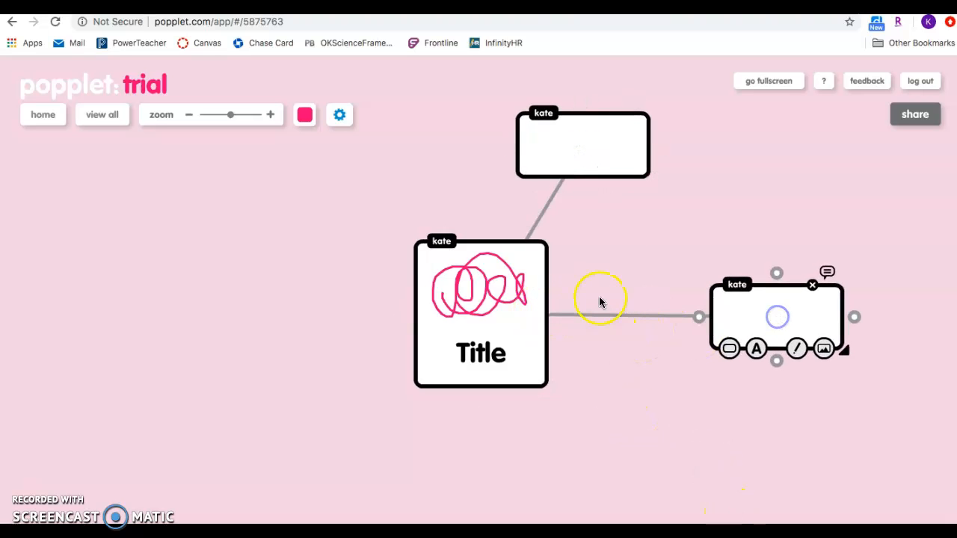
click(606, 157)
drag(658, 145, 719, 133)
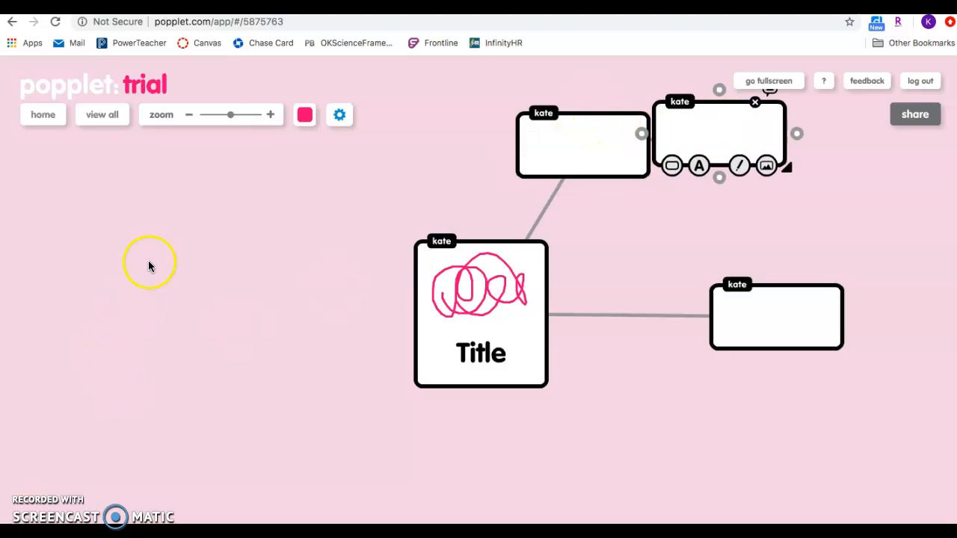
- Delete the three empty popples around the Title popple
click(590, 126)
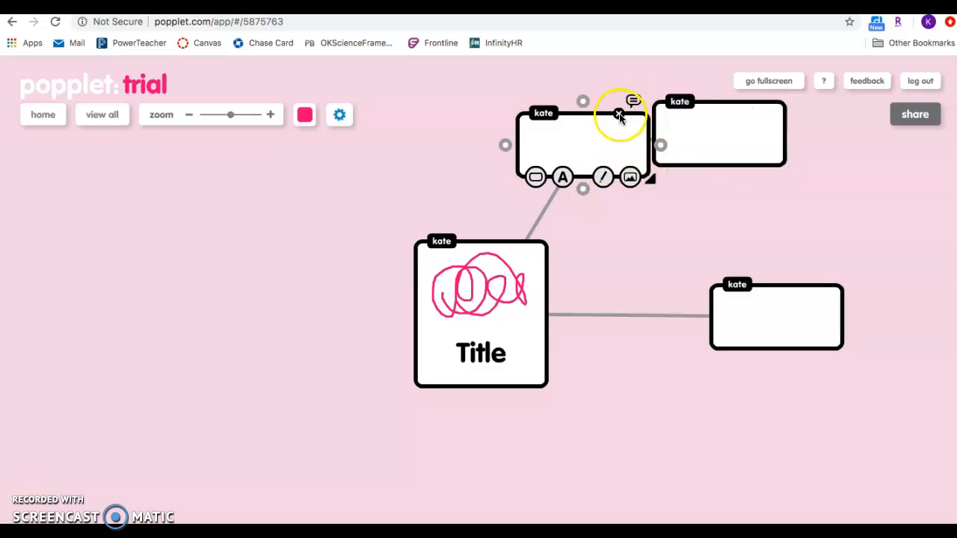
click(618, 113)
click(453, 303)
click(683, 139)
click(760, 95)
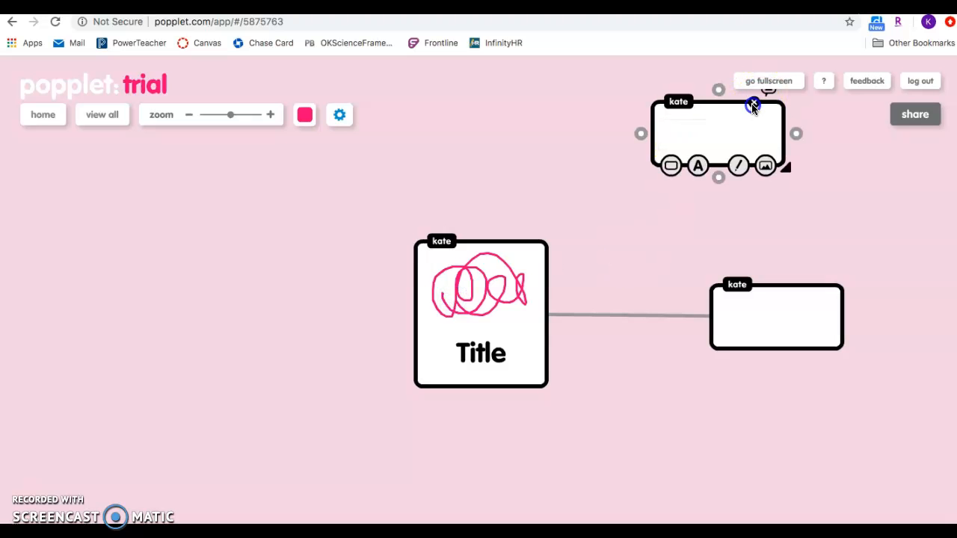
click(754, 101)
click(462, 308)
click(743, 317)
click(811, 285)
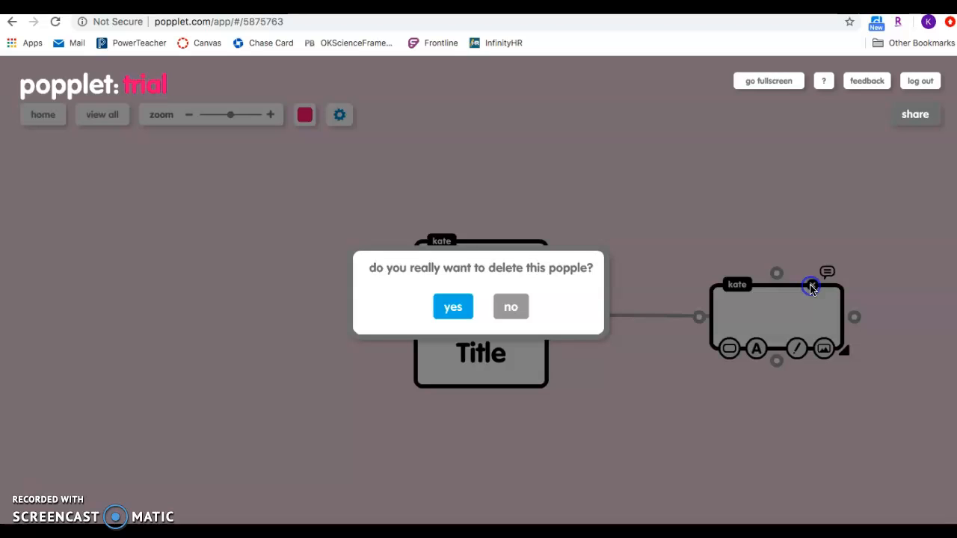
click(457, 308)
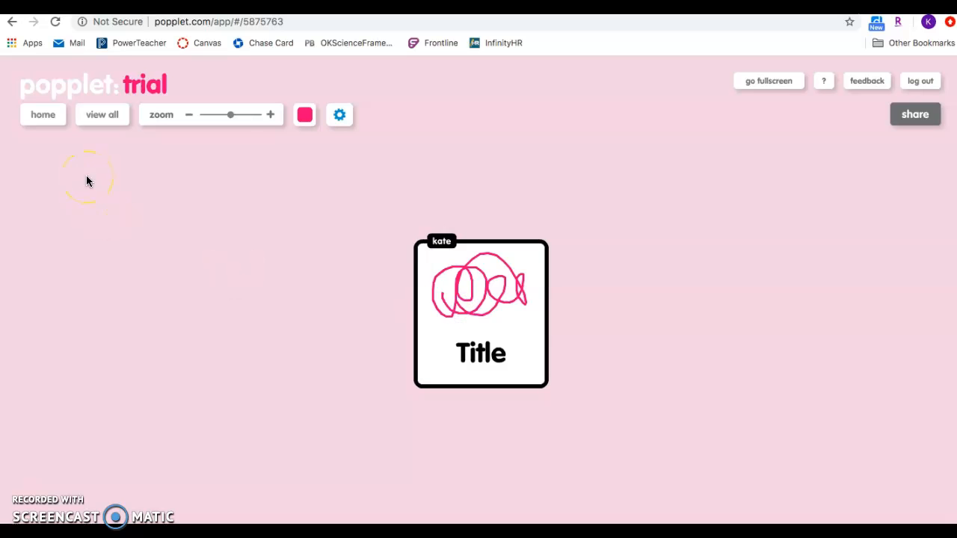
- Create two blank popples side by side and stretch both into tall rectangles
double_click(82, 179)
drag(150, 208, 153, 287)
click(193, 209)
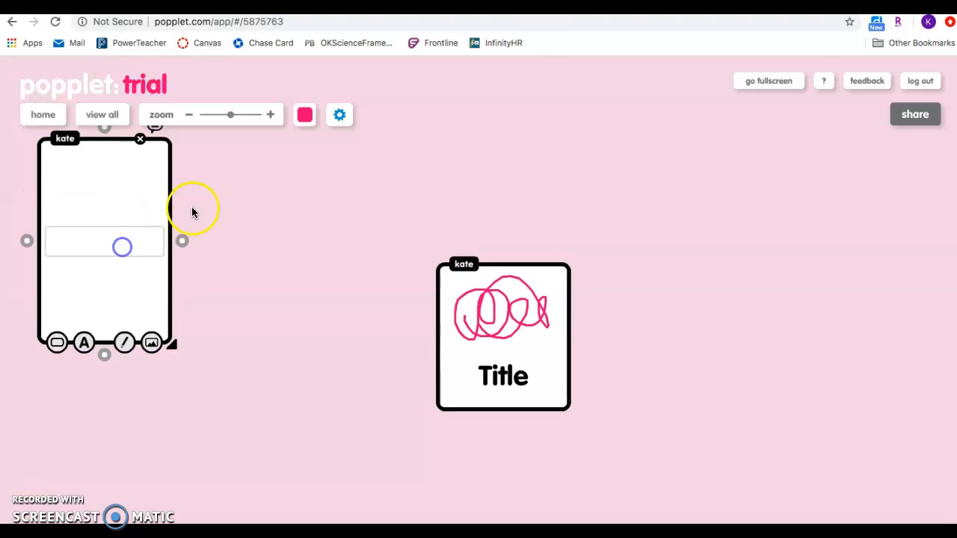
double_click(208, 177)
drag(274, 209, 321, 270)
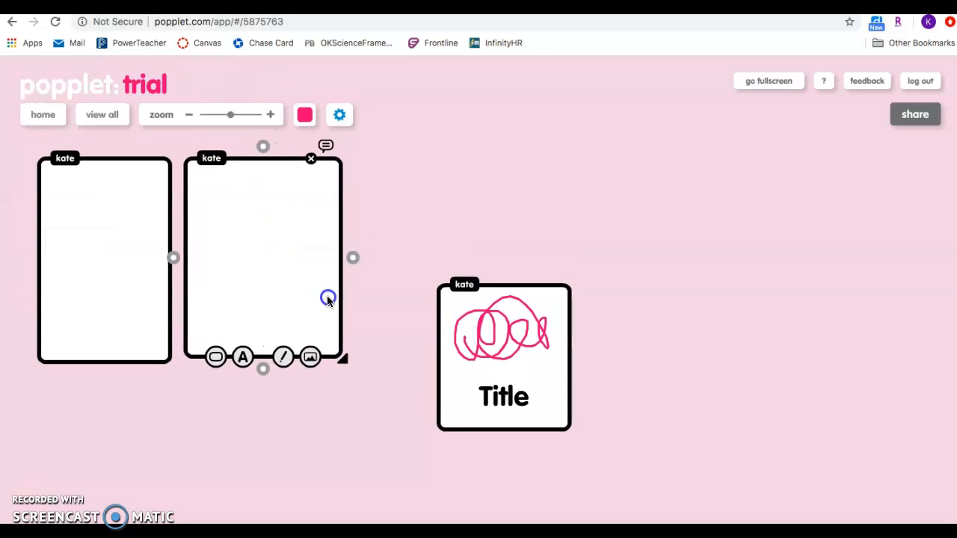
- Move the Title popple beside the two blank popples and stretch it to about their height
click(474, 356)
drag(474, 356, 441, 243)
drag(485, 307, 494, 340)
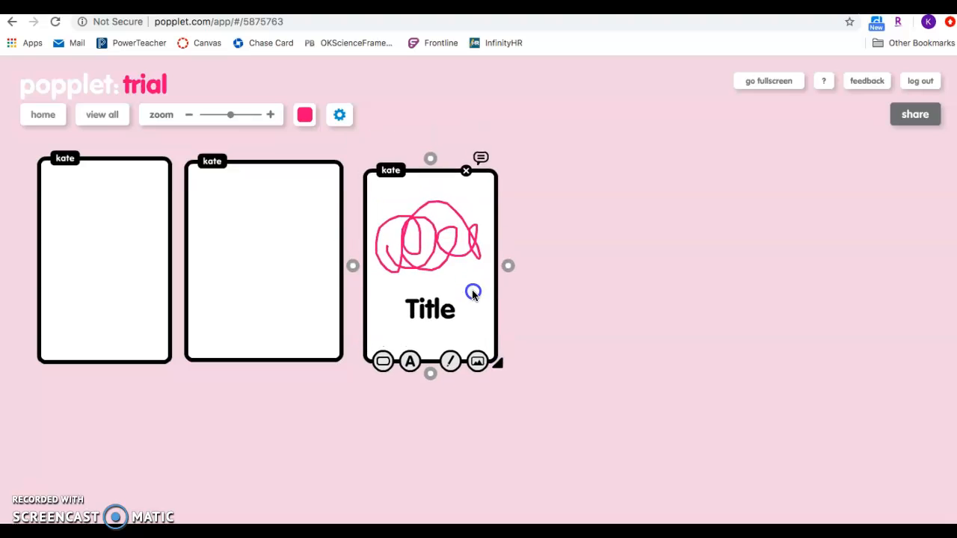
- Review the popplet's settings, including the add content, view and export options
click(339, 114)
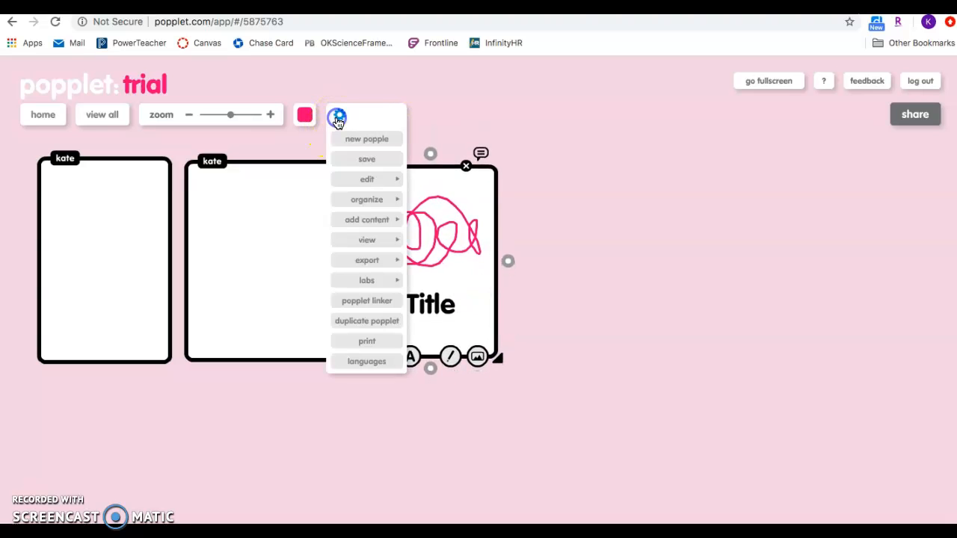
mouse_move(392, 200)
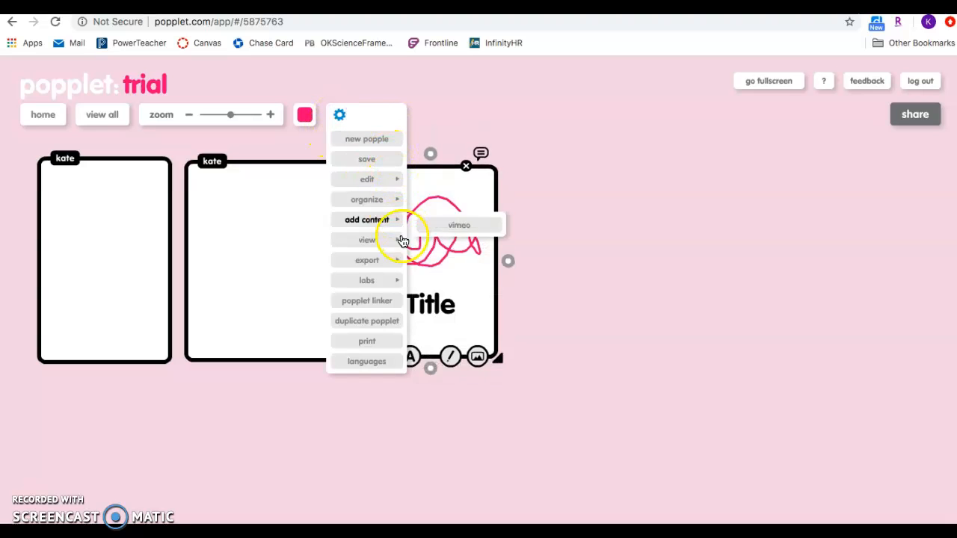
mouse_move(400, 227)
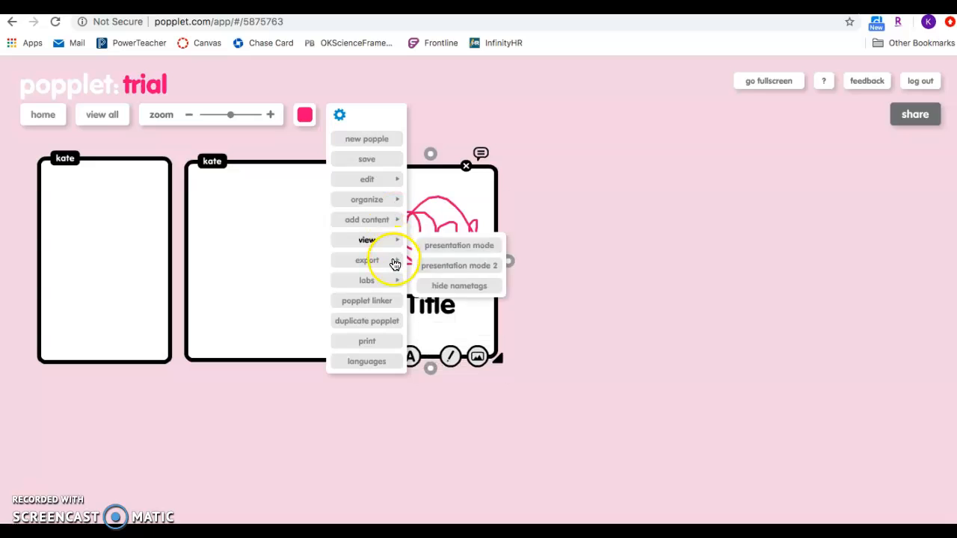
mouse_move(395, 266)
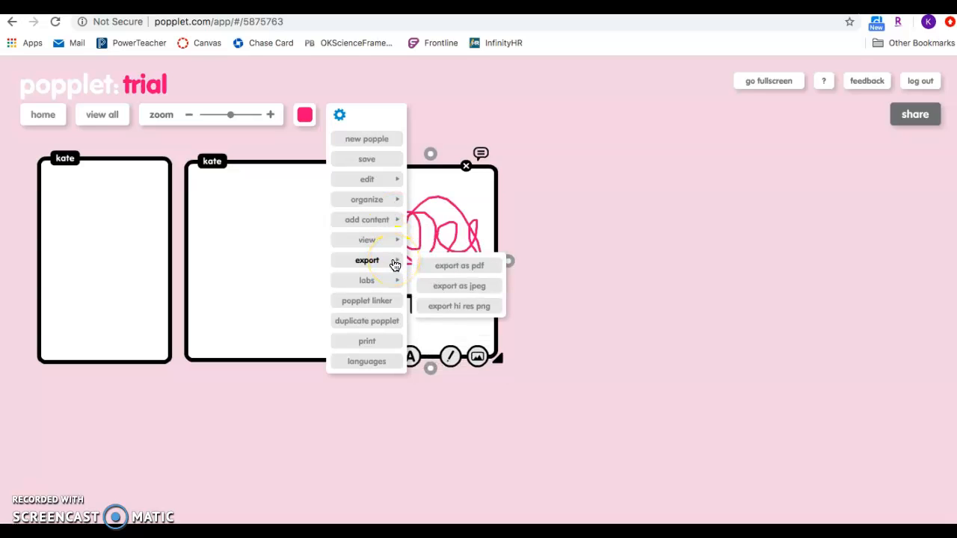
click(408, 166)
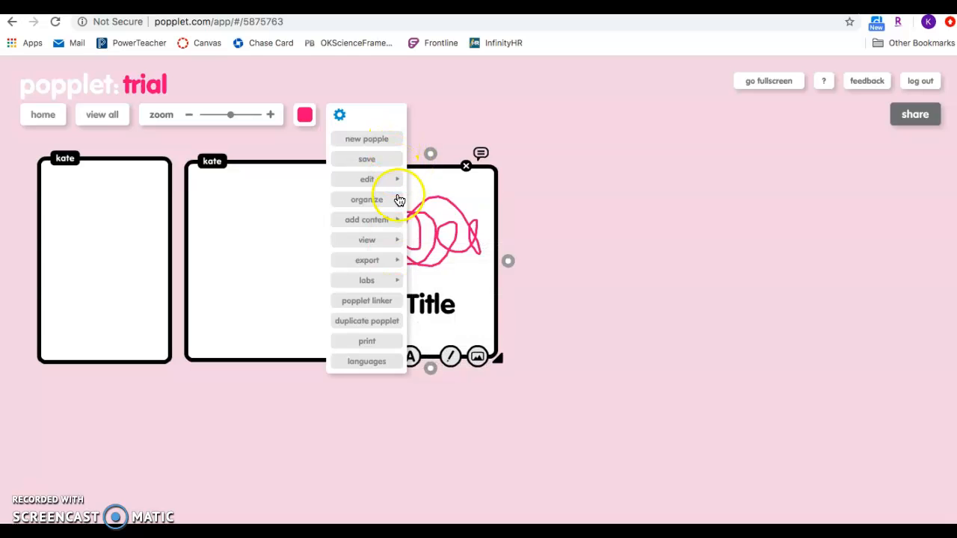
- Look at the add collaborator form in the sharing options and cancel it without inviting anyone
click(913, 117)
click(916, 181)
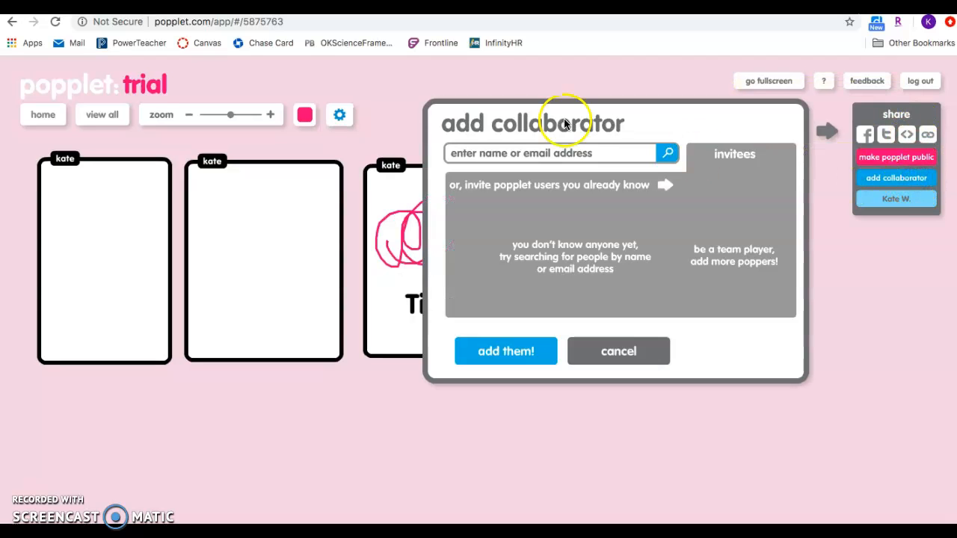
click(549, 151)
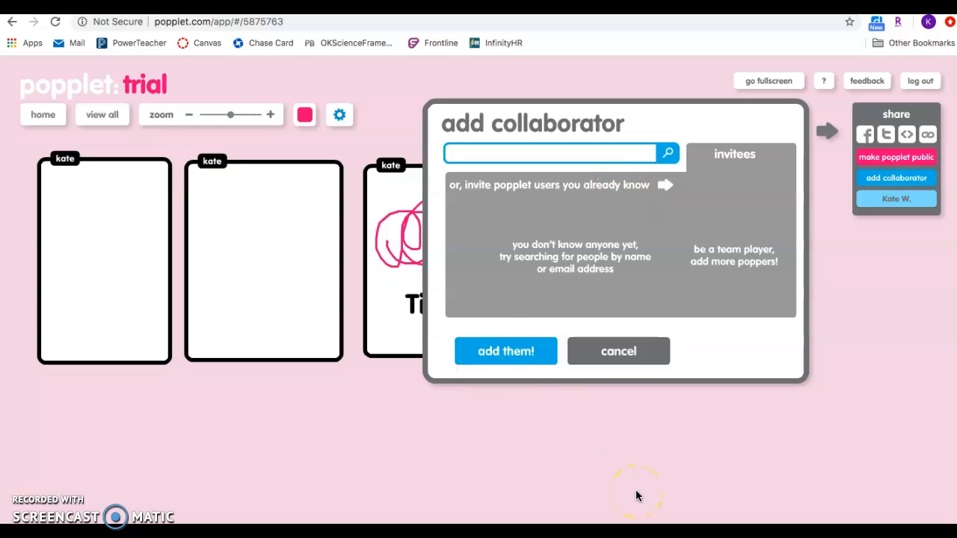
click(636, 350)
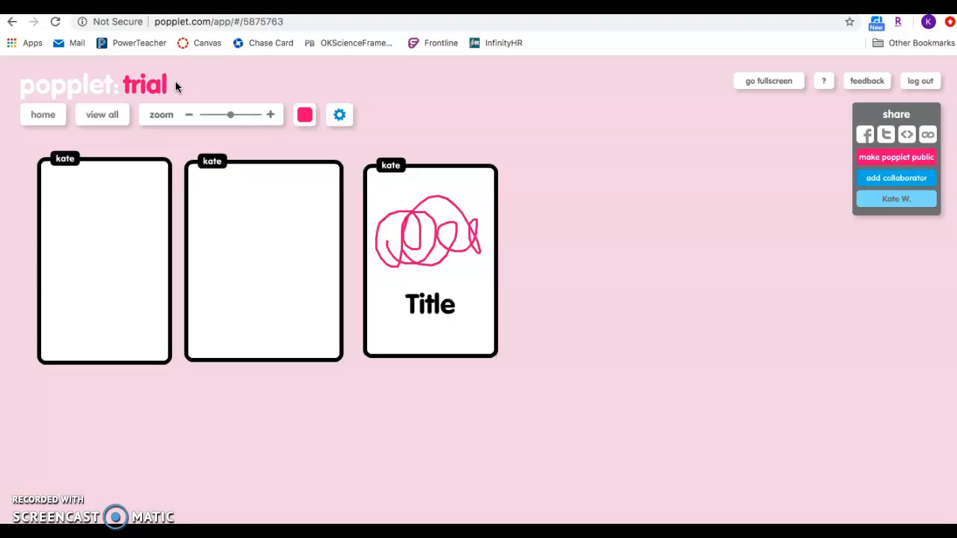
- Return to the popplet list, open the Introduction popplet and look over its whole map
click(42, 114)
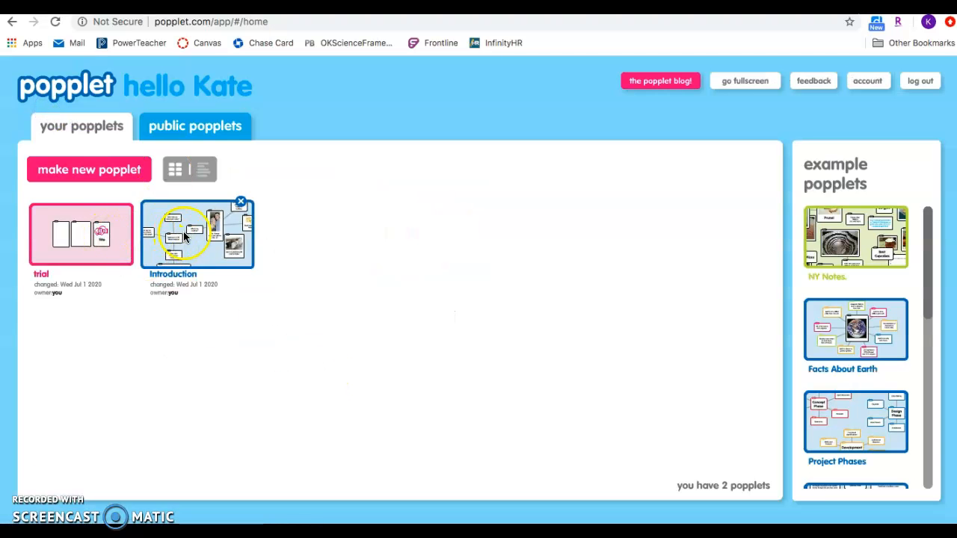
click(184, 231)
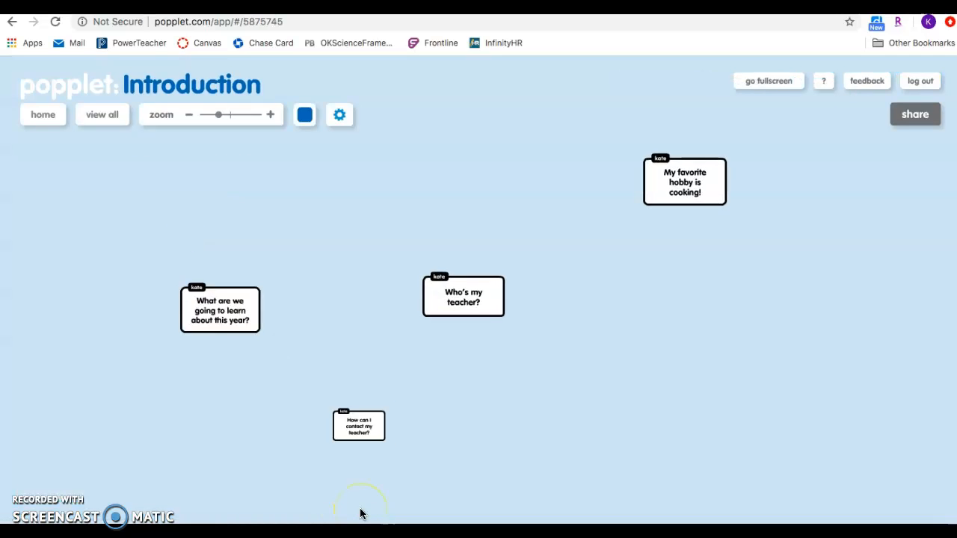
drag(561, 402, 581, 357)
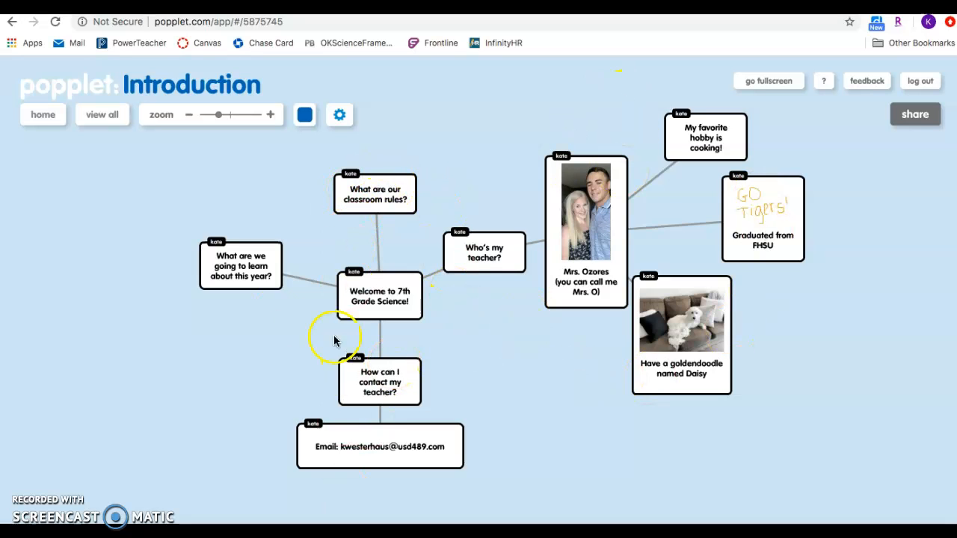
drag(536, 386, 538, 352)
click(587, 343)
drag(614, 342, 571, 360)
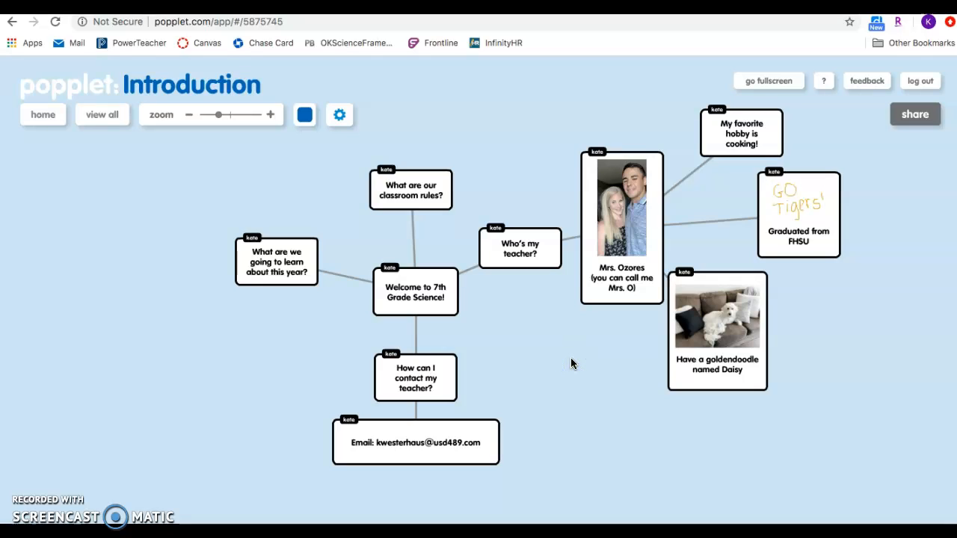
- Go back to the popplet list and reopen the Introduction popplet to view its connected popples again
click(53, 114)
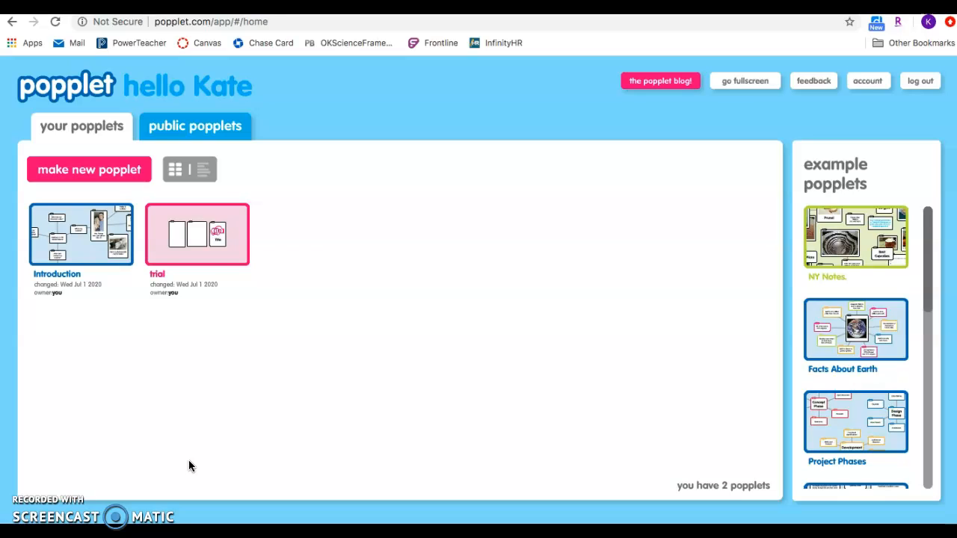
click(94, 245)
click(504, 410)
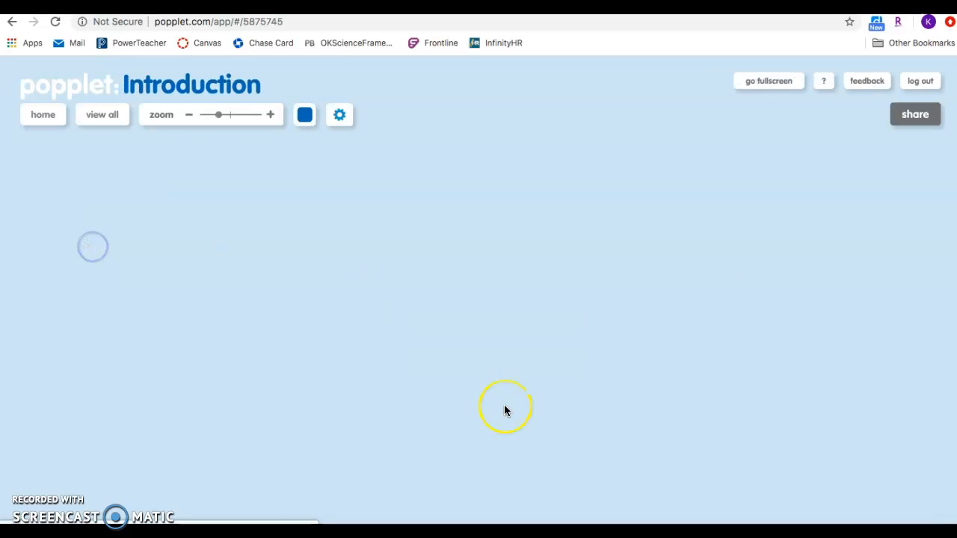
drag(491, 363, 538, 352)
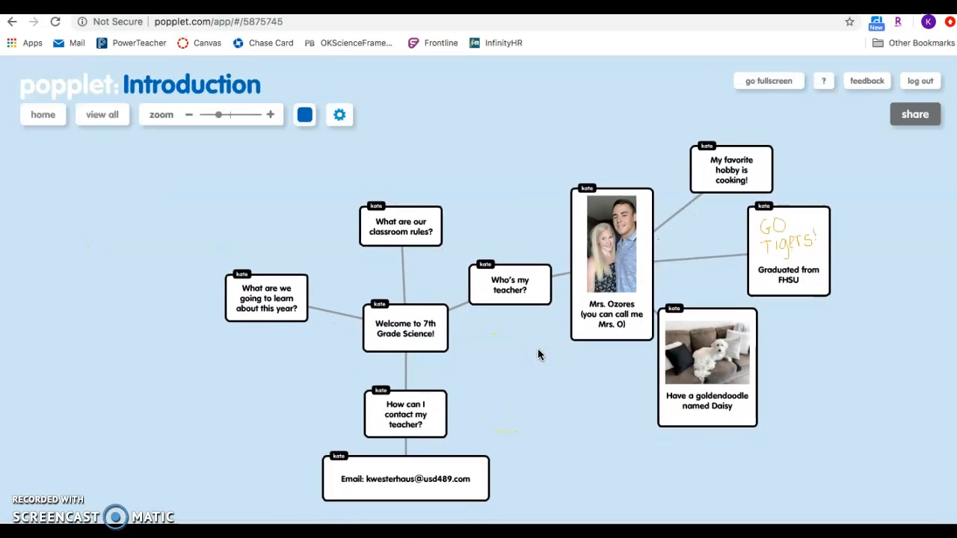
click(228, 192)
drag(212, 381, 207, 363)
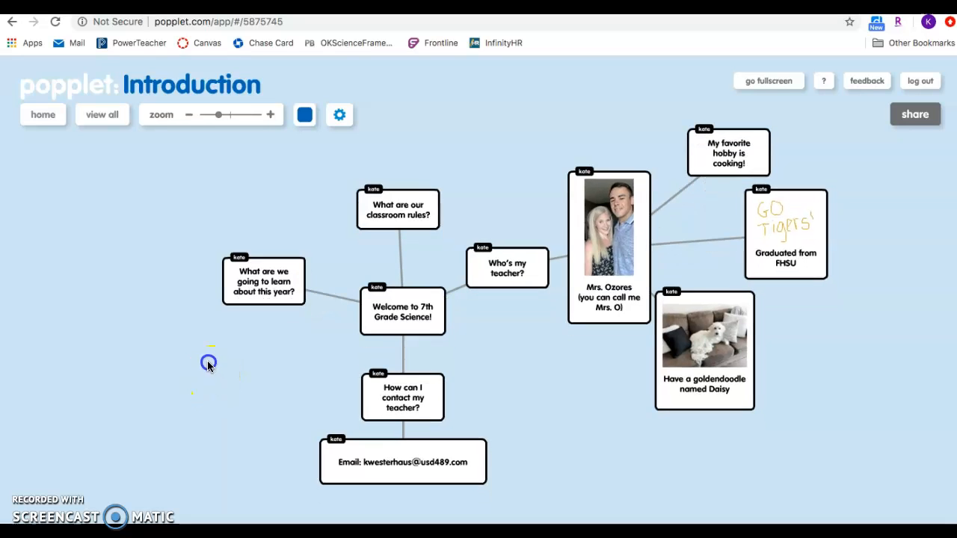